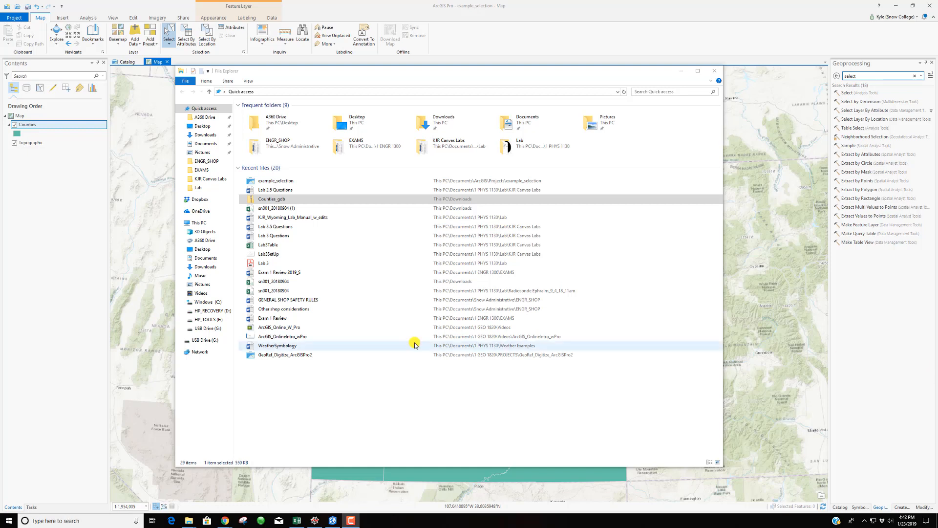
- Try to extract the Counties_gdb archive into the example_selection project folder under ArcGIS Projects
right_click(272, 200)
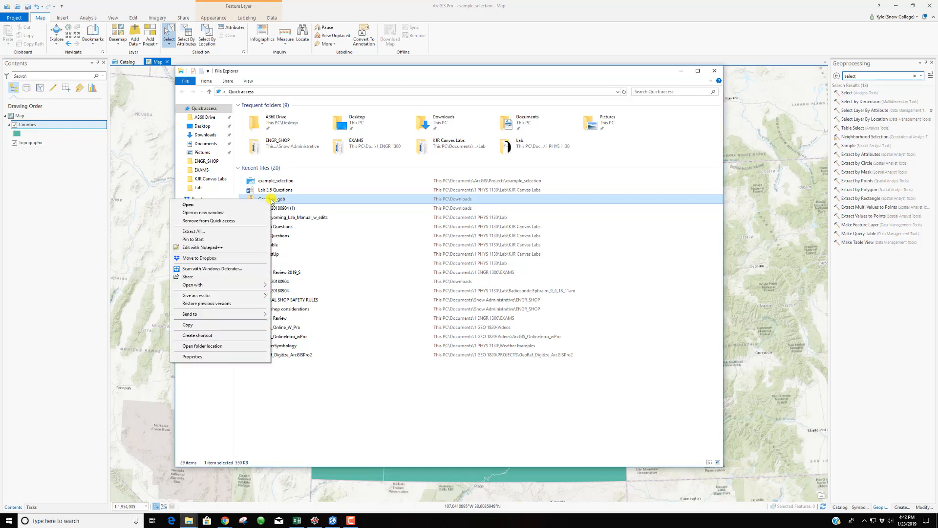
click(324, 384)
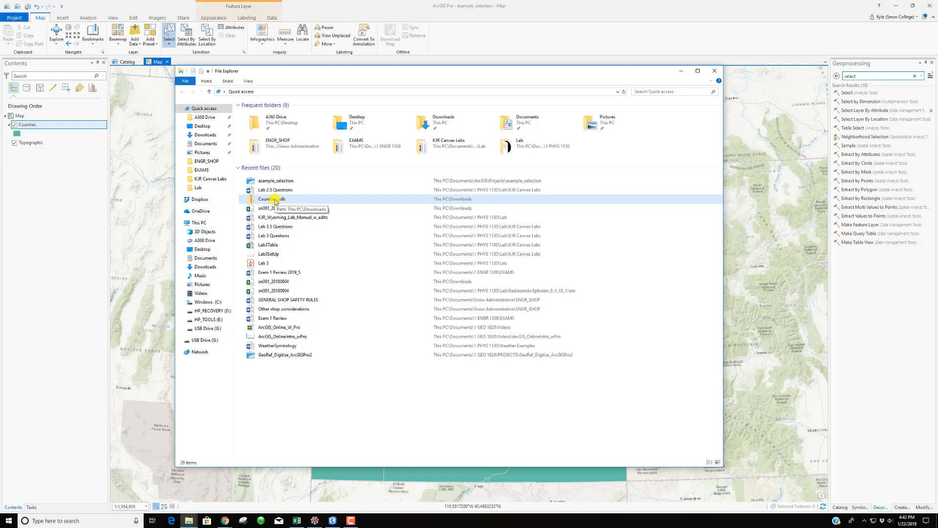
right_click(274, 200)
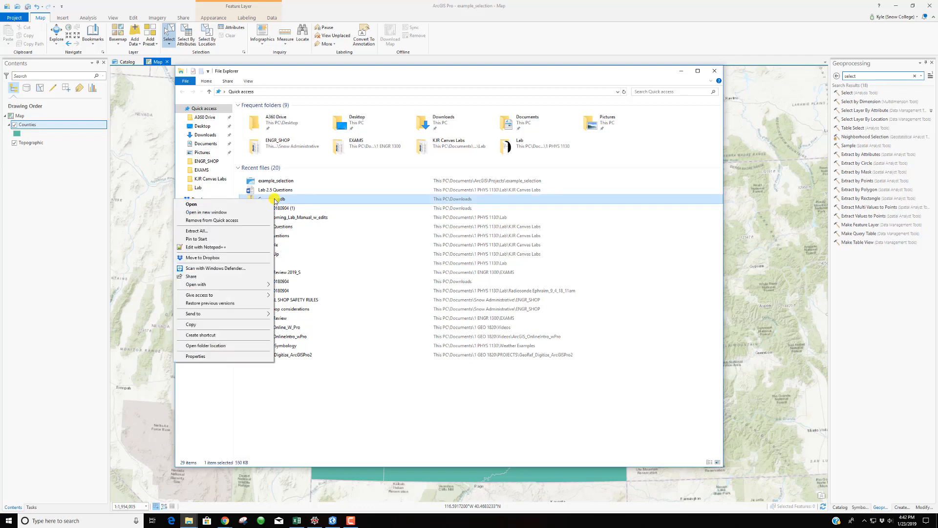
click(243, 231)
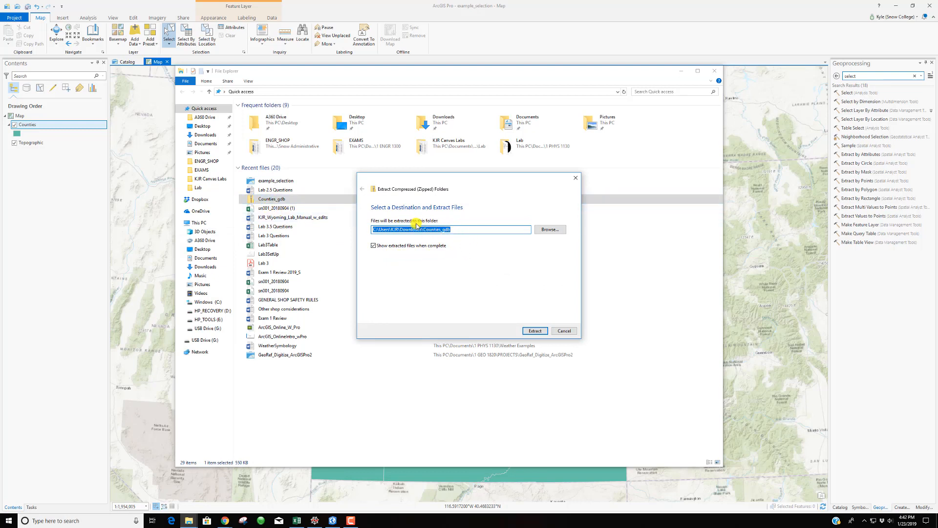
click(551, 231)
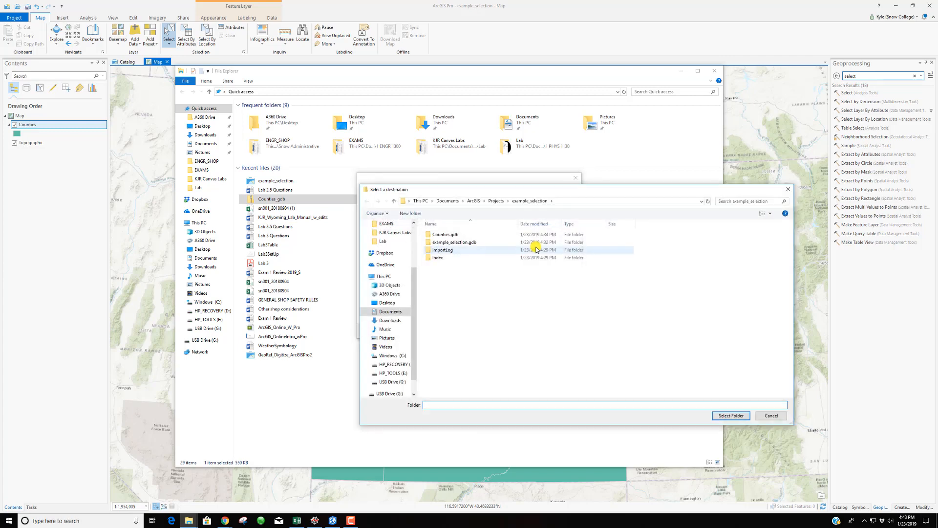
click(495, 201)
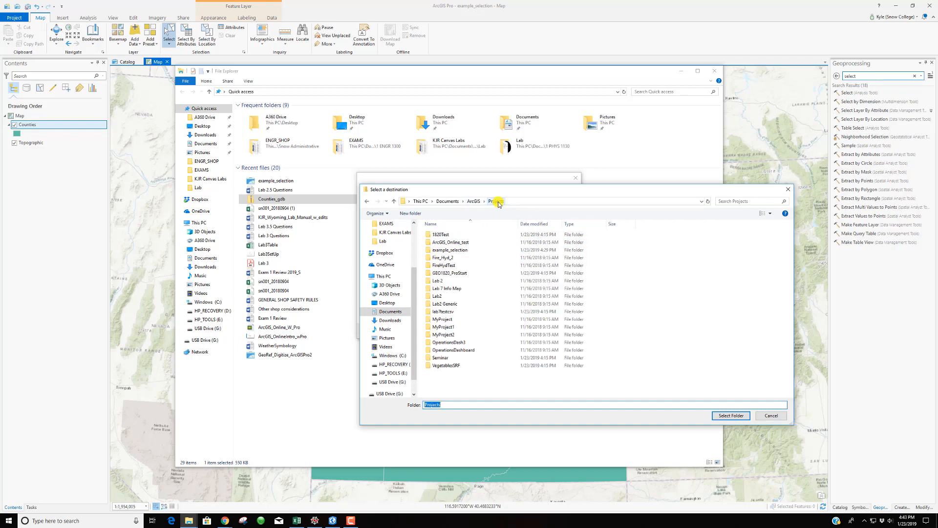
click(449, 250)
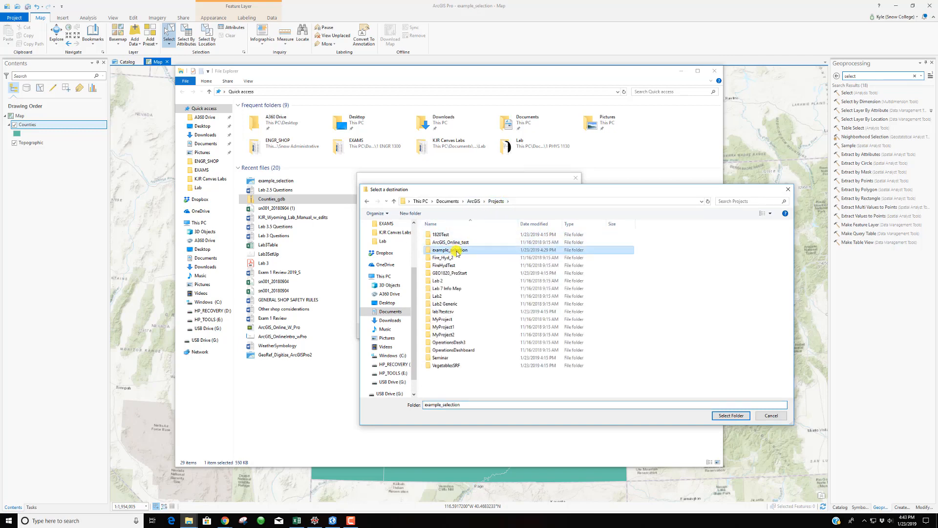
click(723, 416)
click(535, 331)
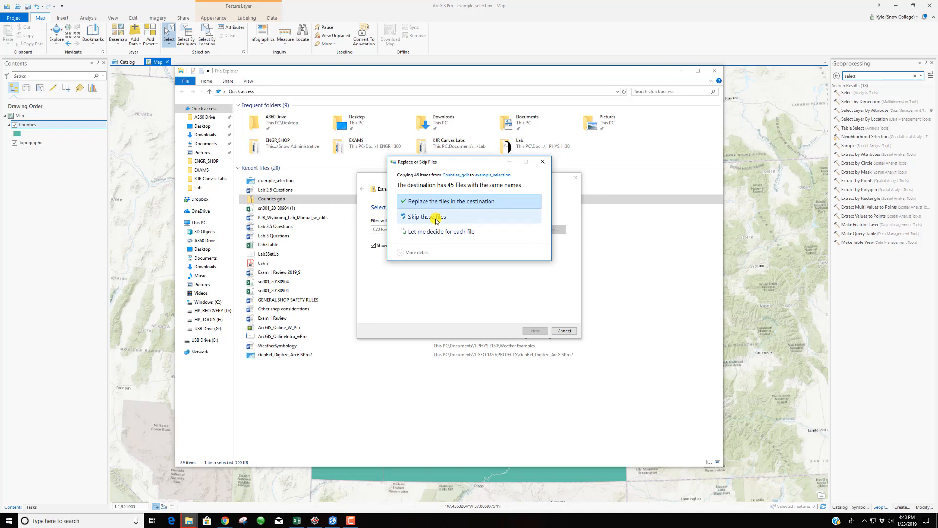
click(542, 161)
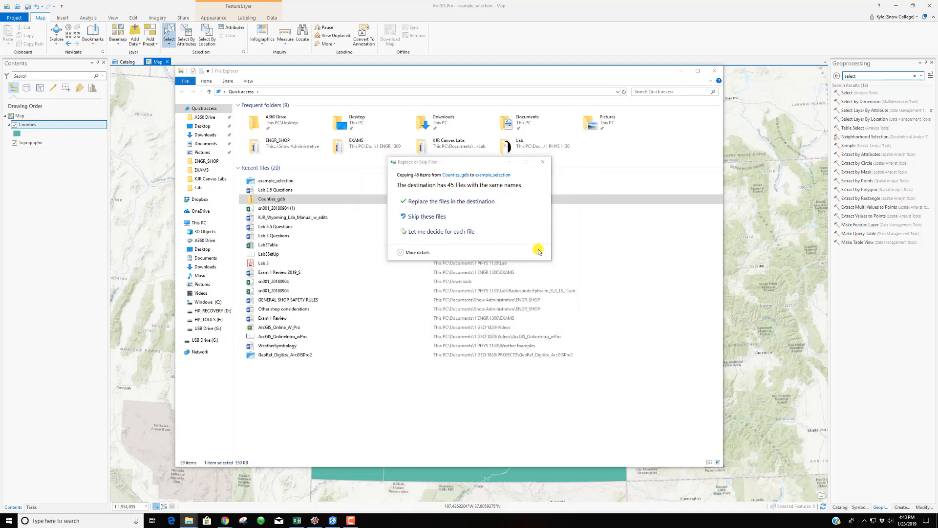
- Extract the Counties_gdb archive to the default Counties_gdb folder in Downloads and close the File Explorer windows
right_click(335, 200)
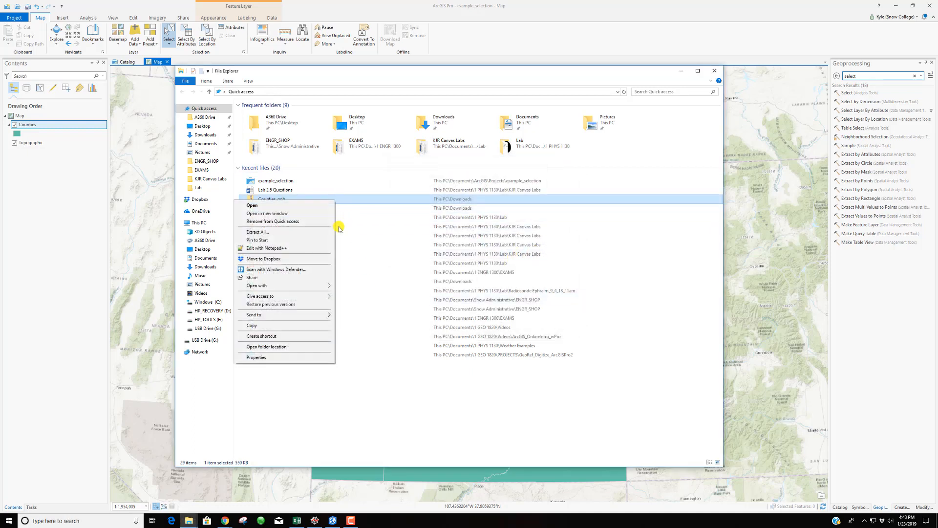
click(307, 232)
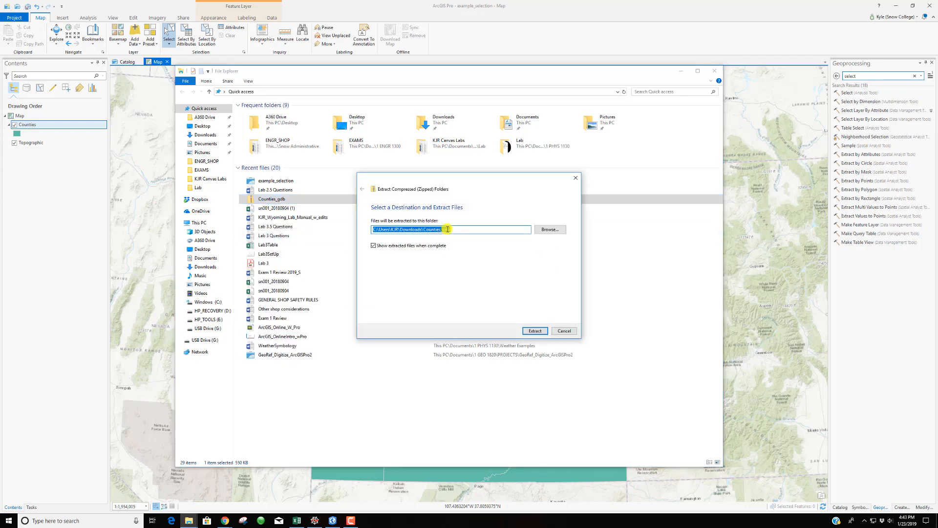
click(561, 230)
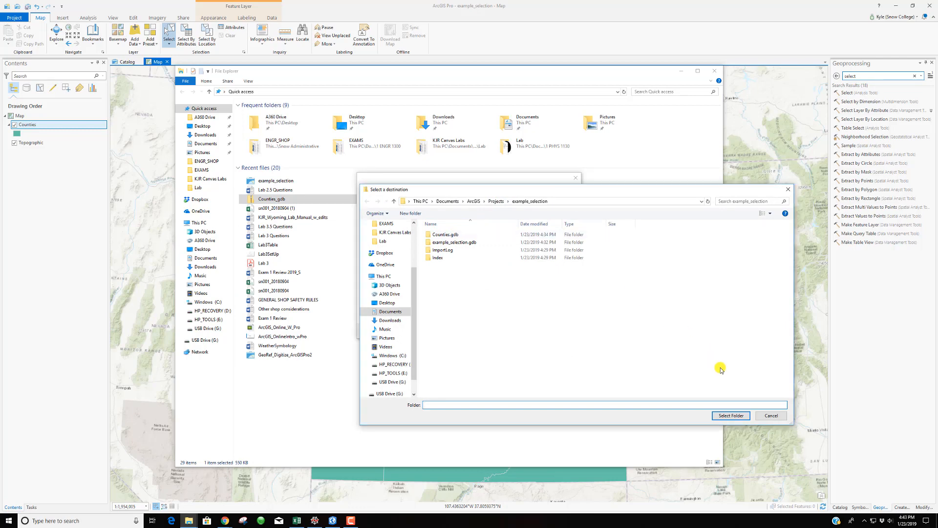
click(770, 416)
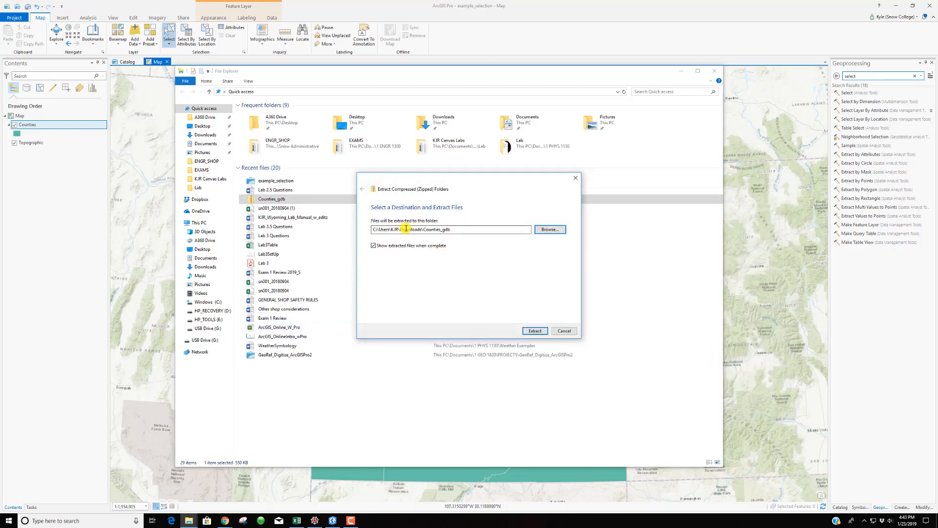
click(535, 331)
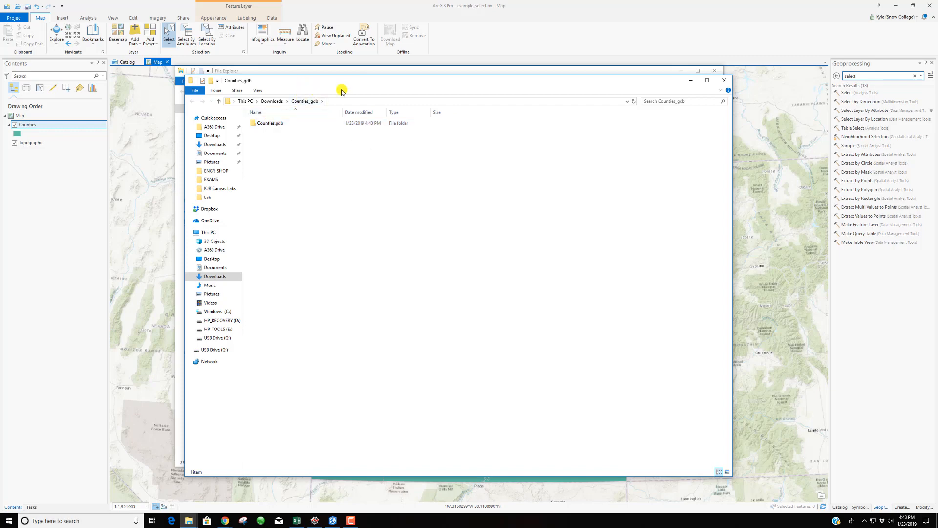
click(724, 81)
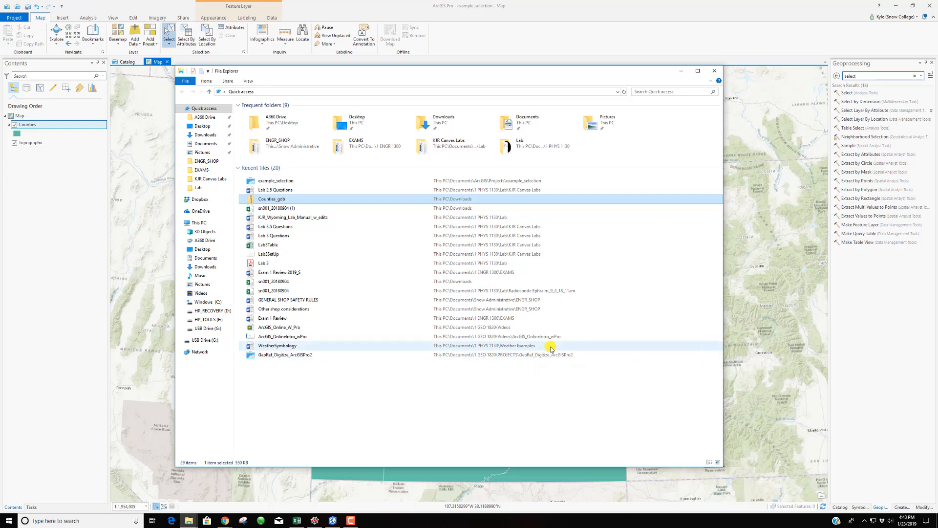
click(716, 74)
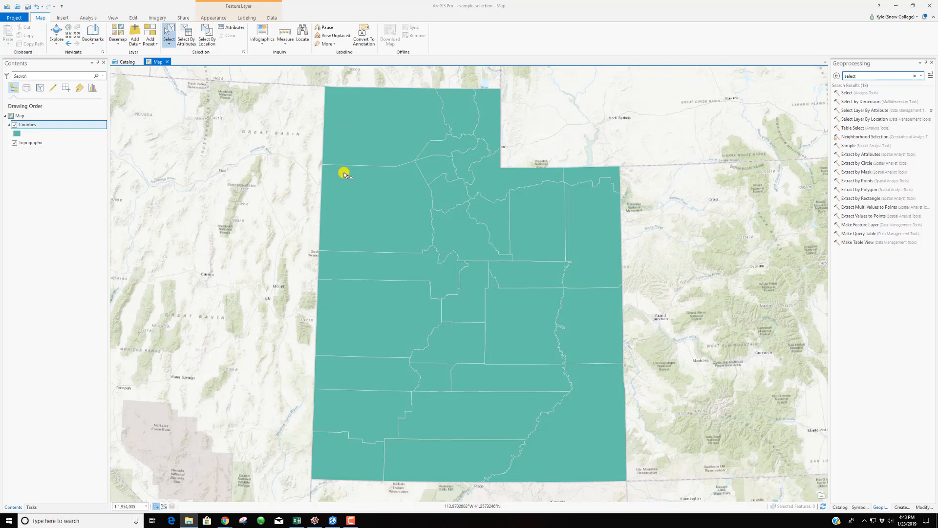
- Insert a new map into the project and add the Counties feature class from Counties.gdb to it
click(63, 17)
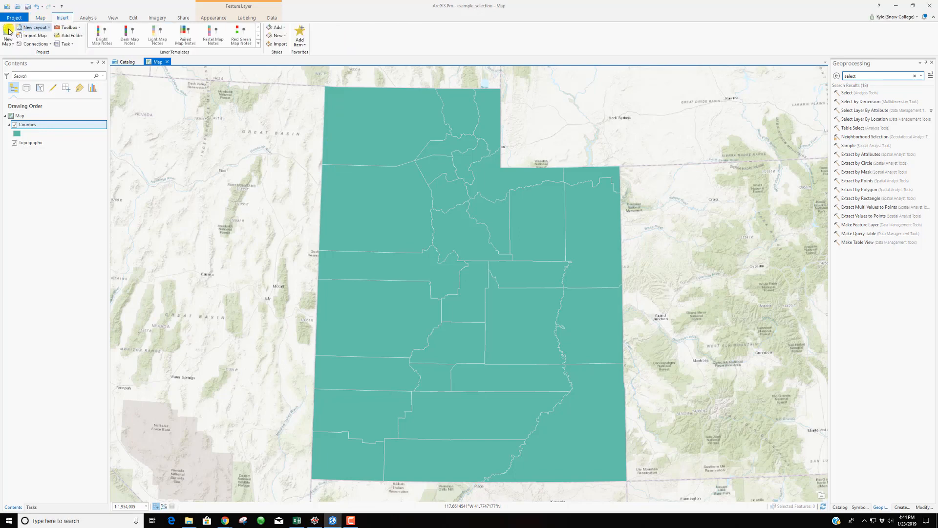
click(8, 33)
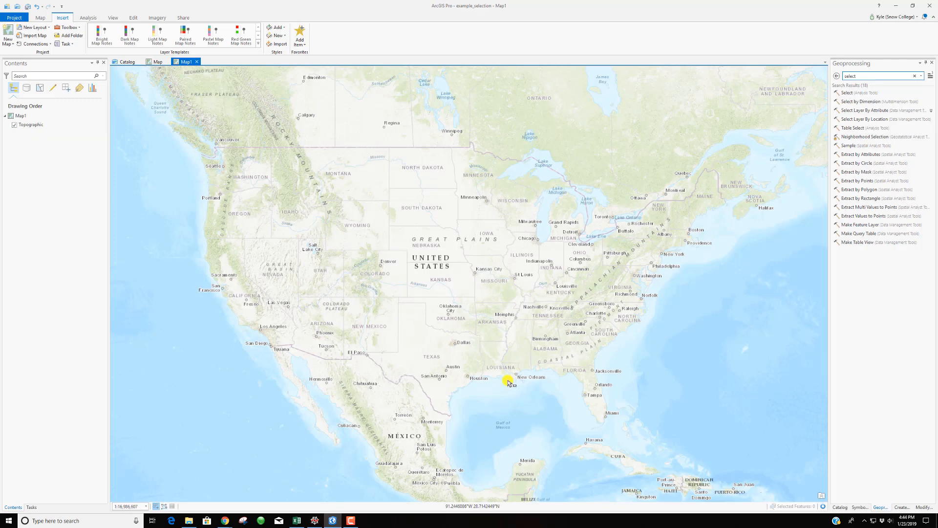
click(841, 507)
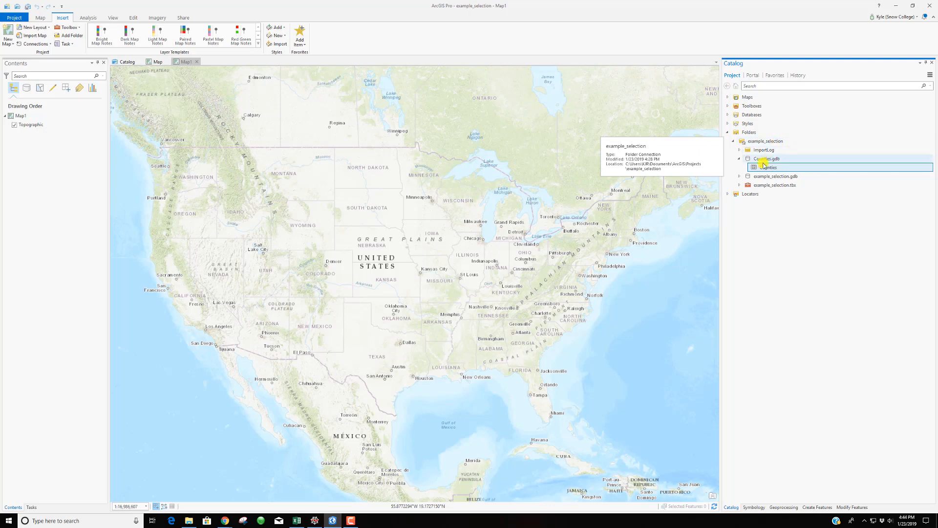
drag(526, 222, 527, 221)
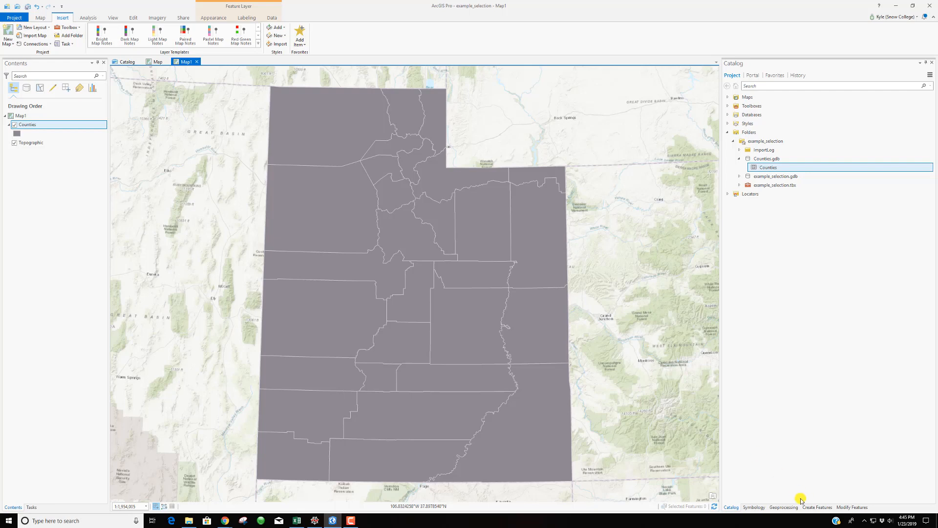
- Open the Select analysis geoprocessing tool and set Counties as its input features
click(784, 507)
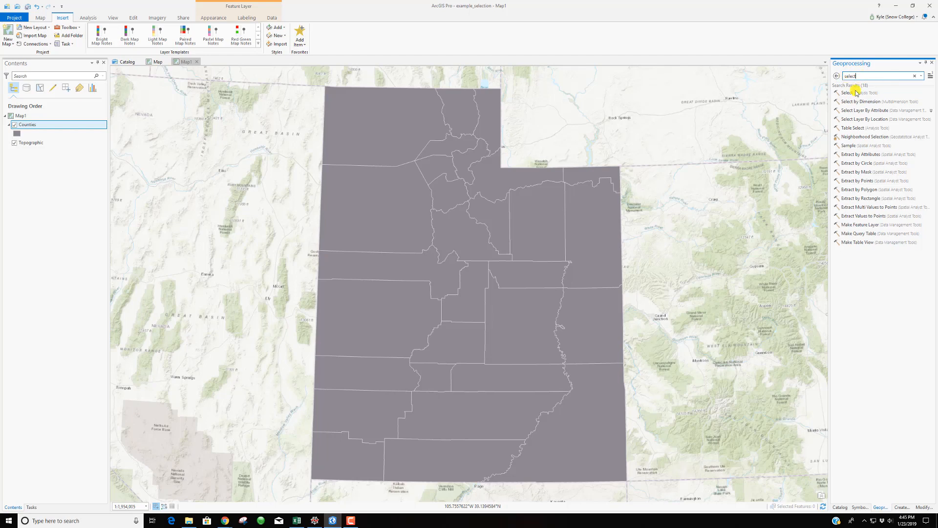
click(848, 94)
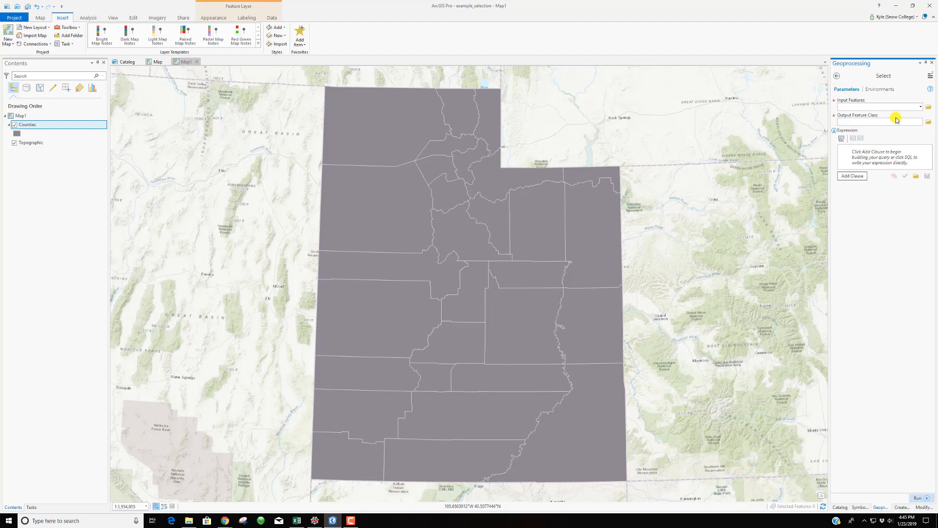
click(919, 107)
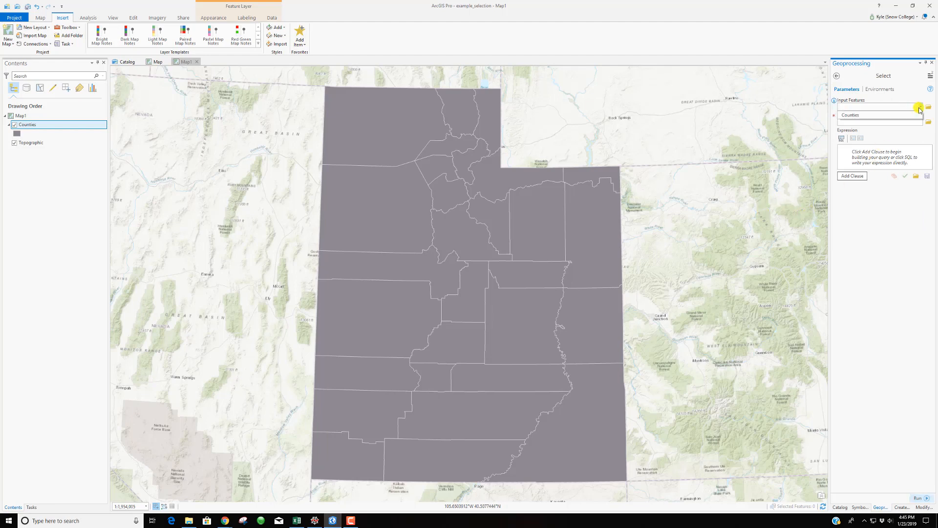
click(856, 116)
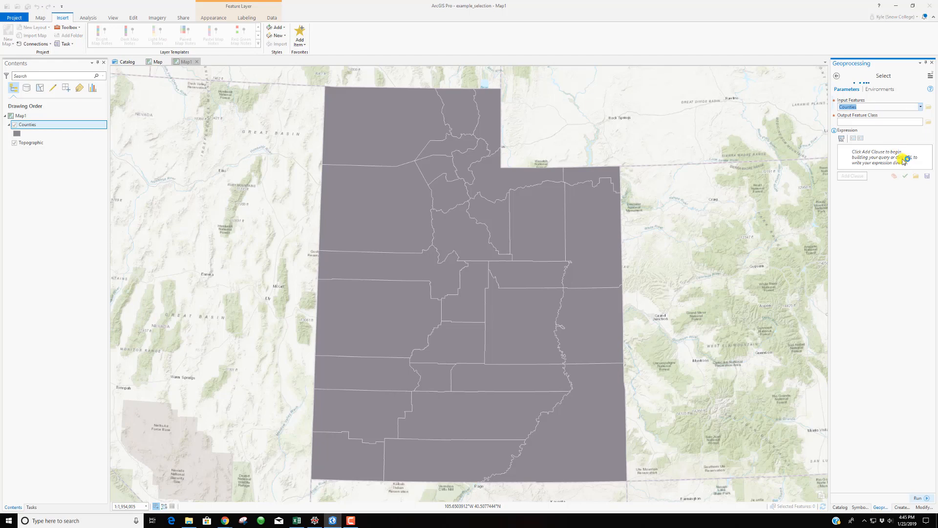
- Name the Select tool's output feature class Counties_Select_Home
click(873, 121)
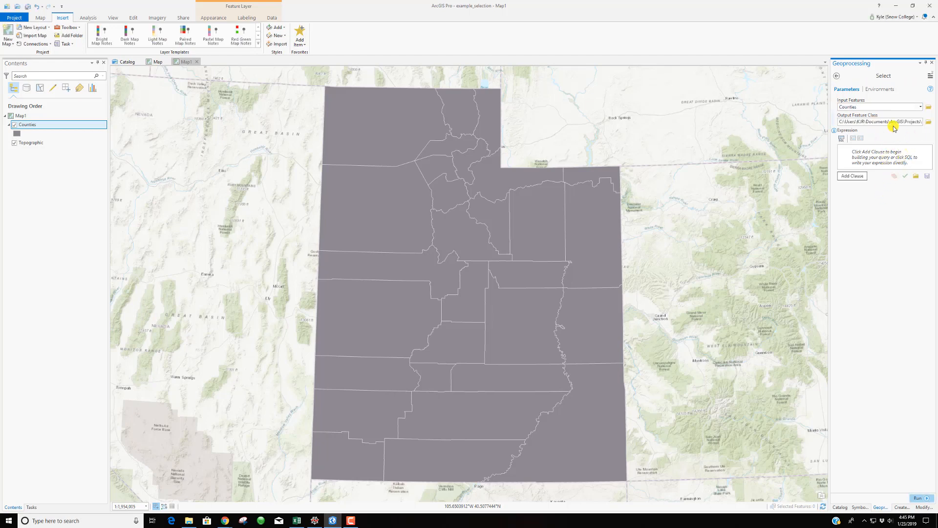
drag(873, 124, 933, 124)
click(918, 123)
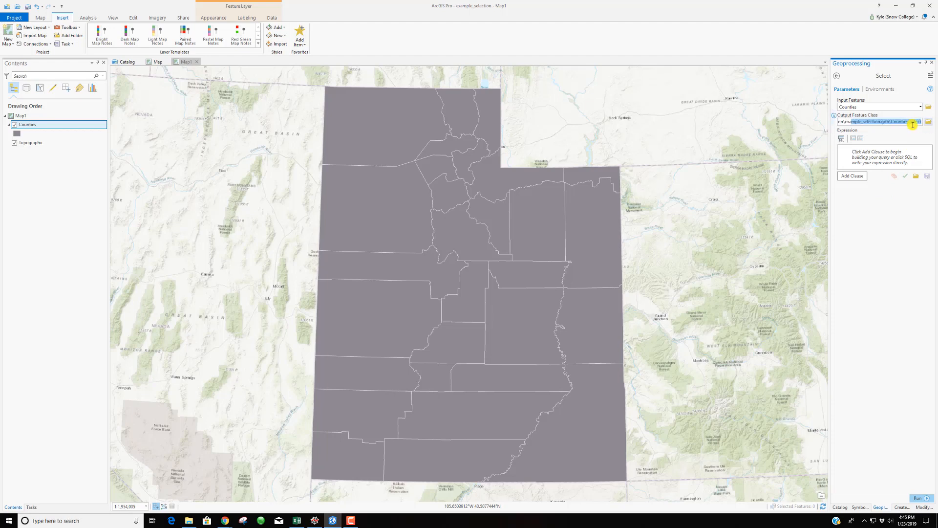
click(914, 122)
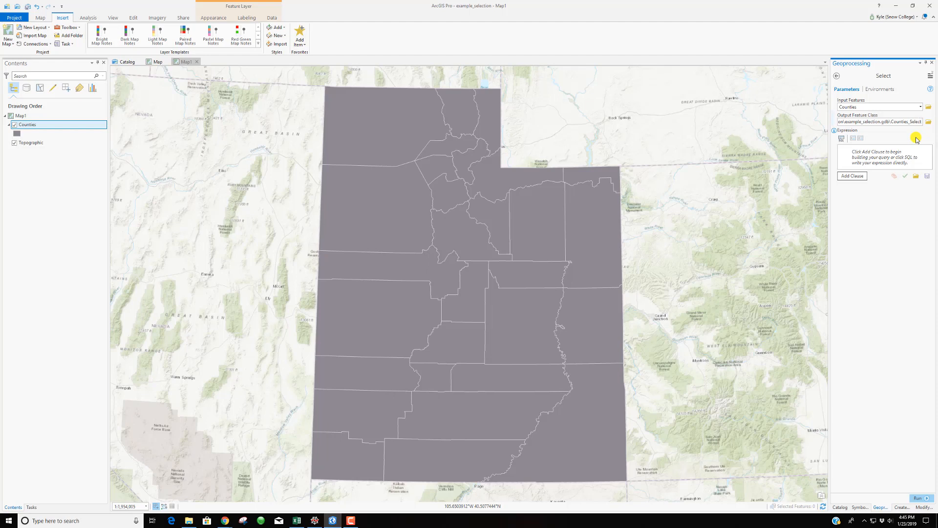
text(_Home)
- Add a clause to the Select expression specifying that the NAME field is equal to UTAH
click(841, 138)
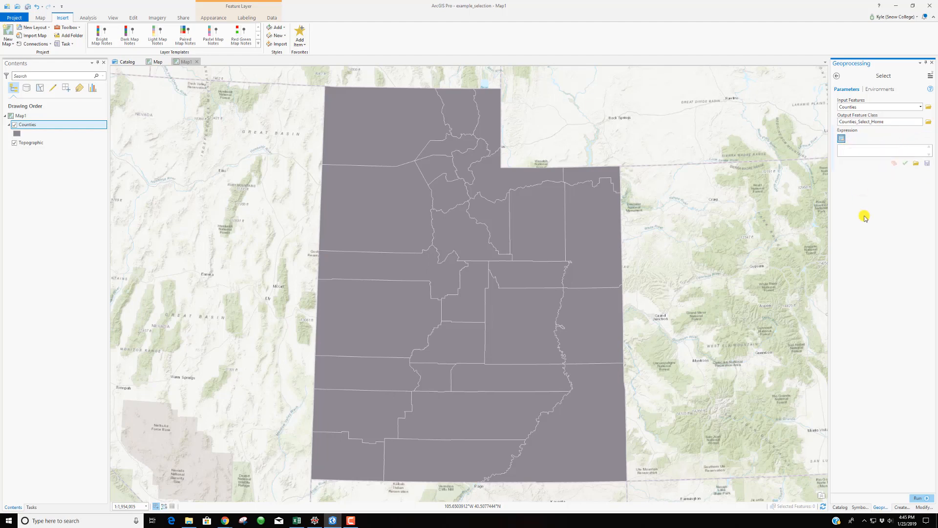
click(844, 144)
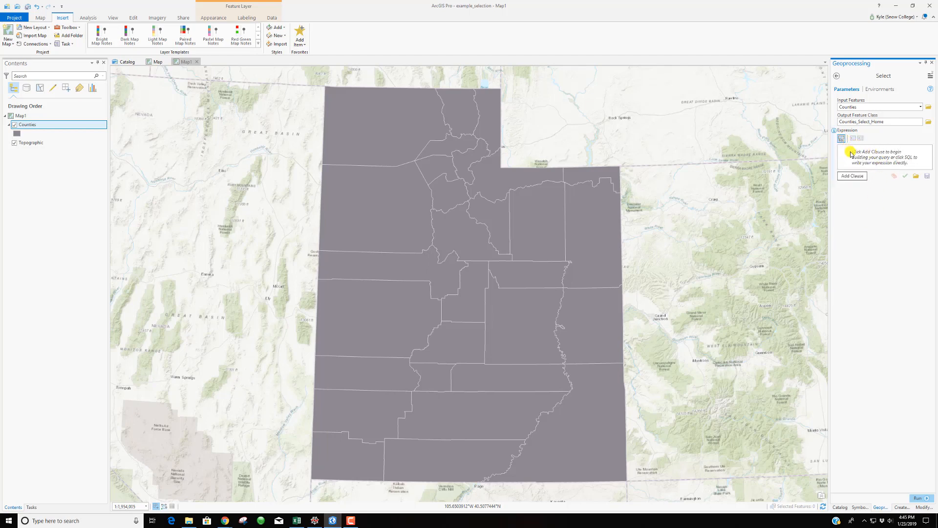
click(854, 177)
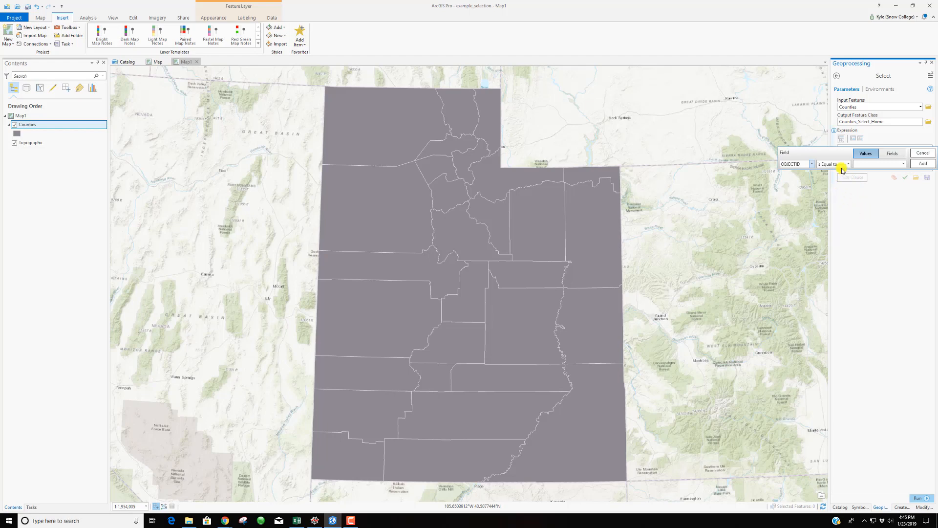
click(812, 165)
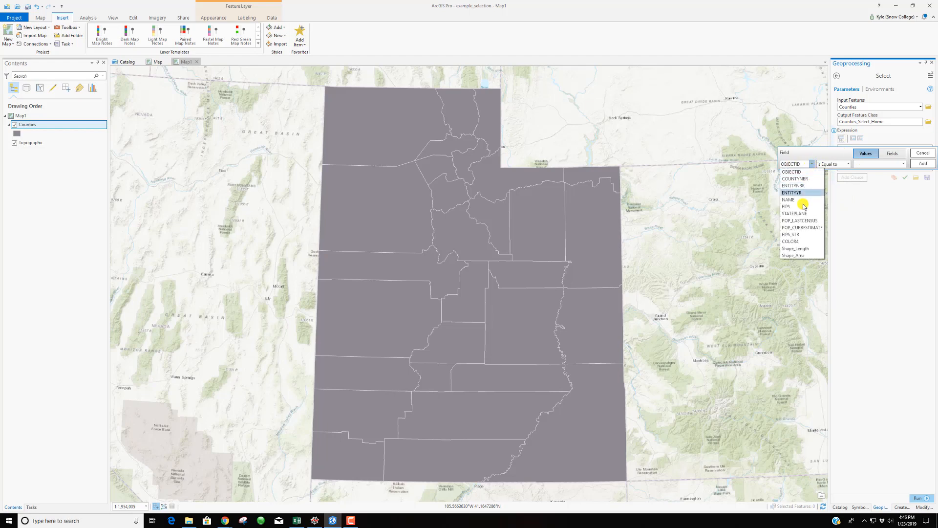
click(798, 200)
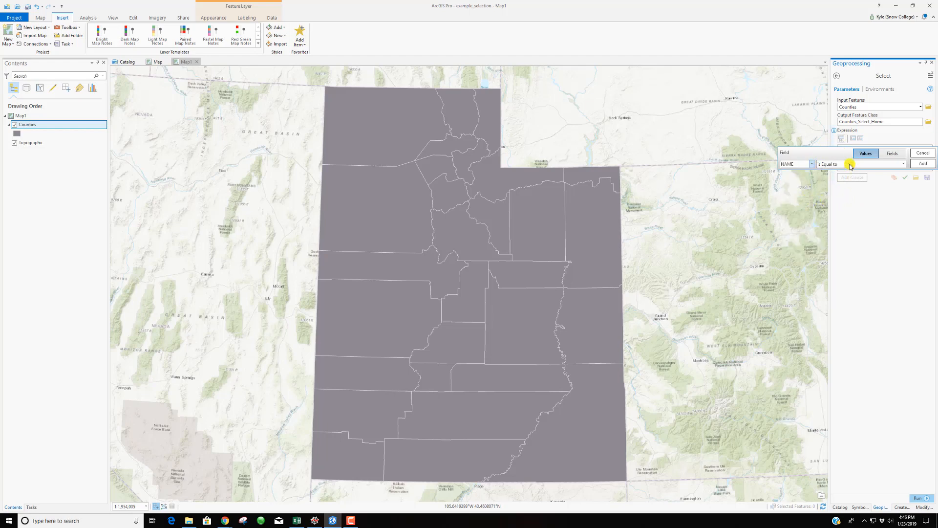
click(850, 166)
click(843, 173)
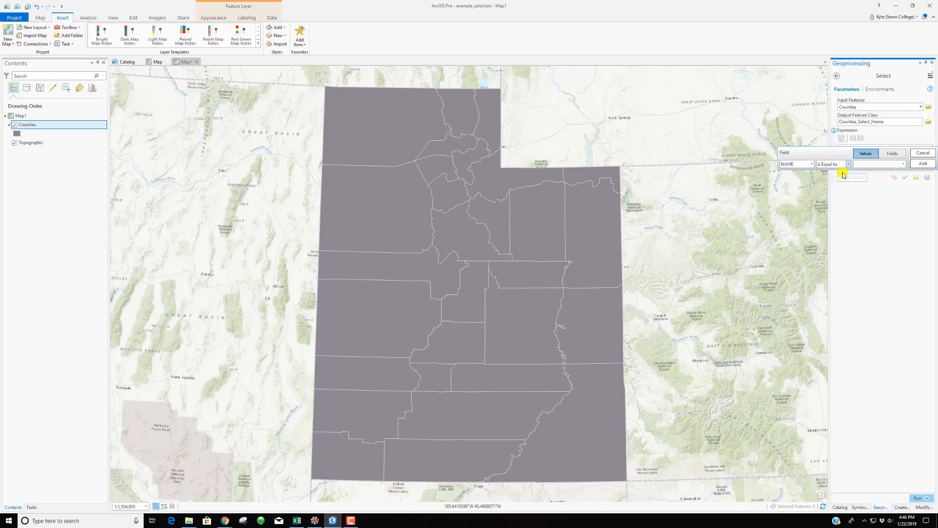
click(903, 165)
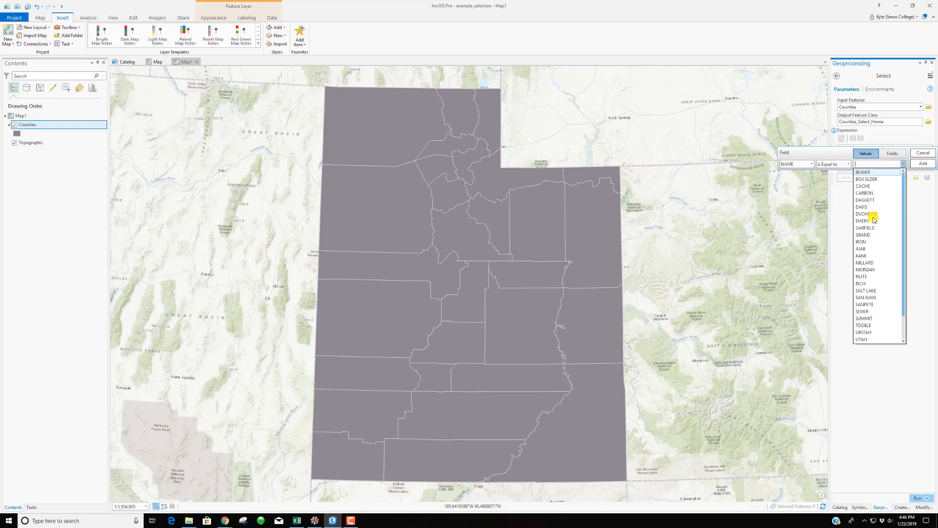
click(867, 340)
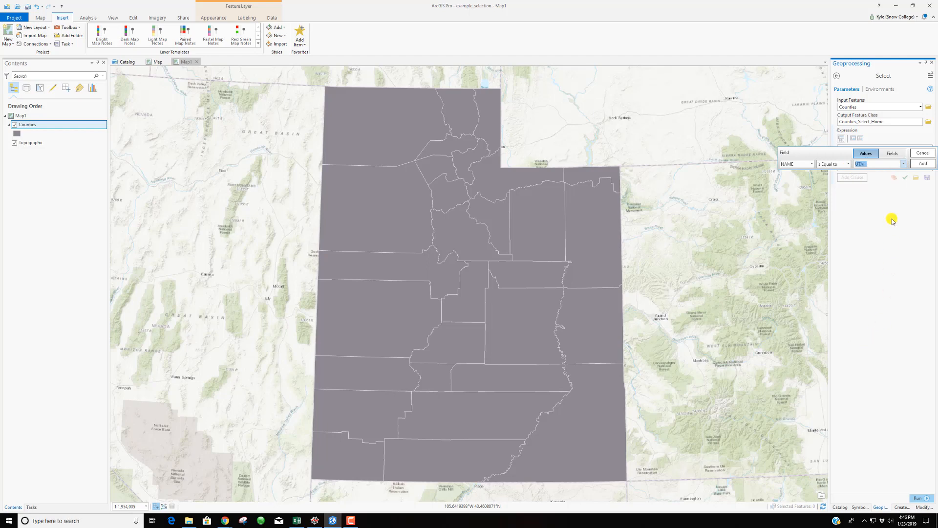
click(923, 163)
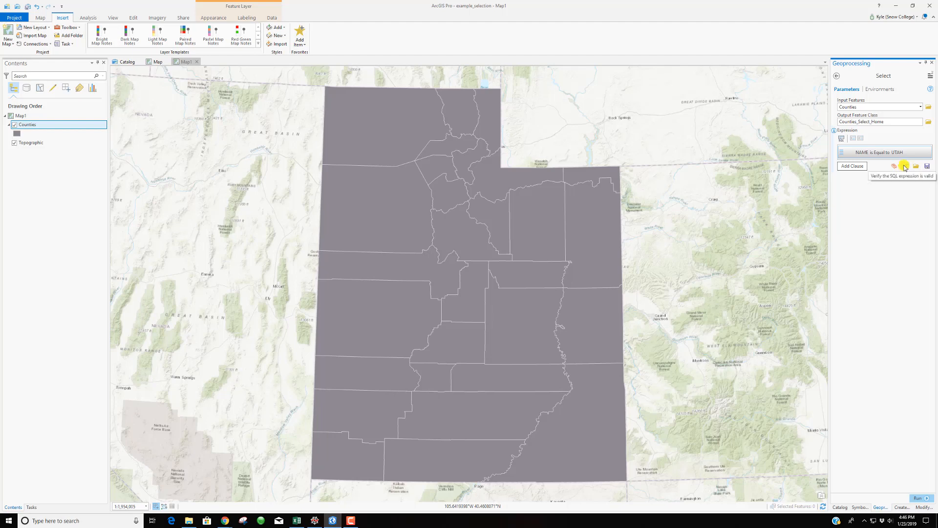
- Verify the Select tool's SQL expression and run the tool to create the Counties_Select_Home feature class
click(904, 168)
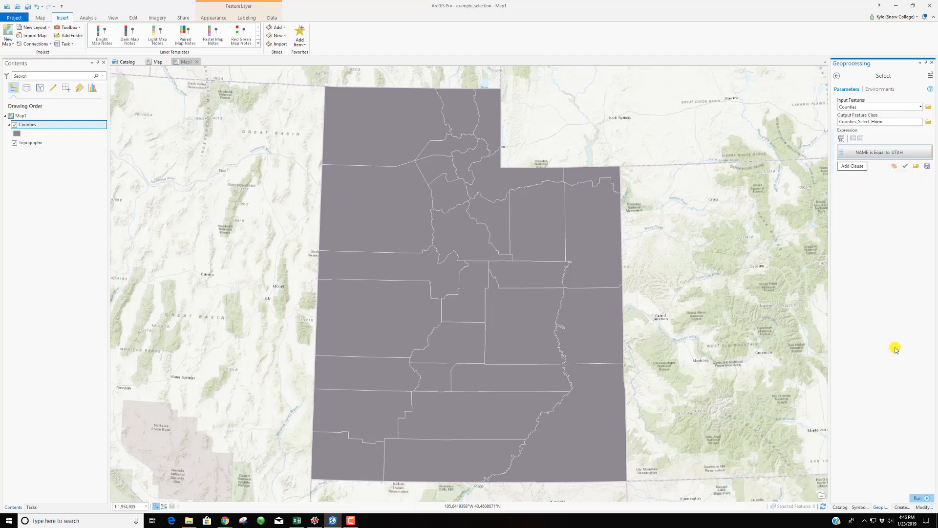
click(918, 498)
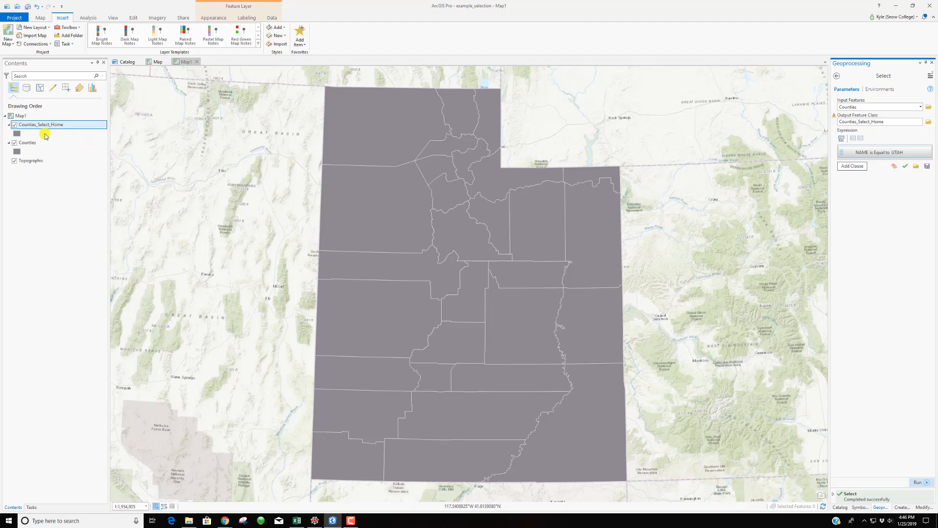
- Symbolize the Counties_Select_Home layer as a Single Symbol with the Green (Muted) polygon fill, and close the symbology settings
click(17, 133)
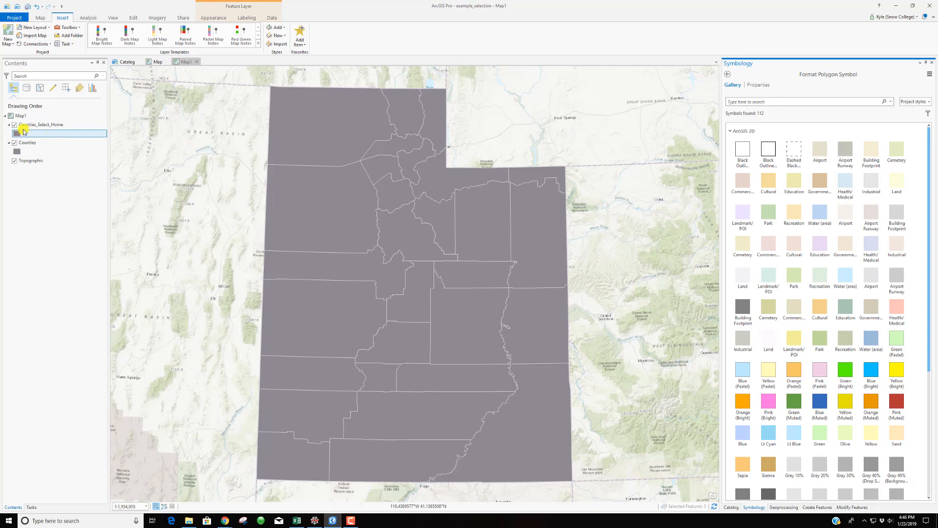
click(28, 125)
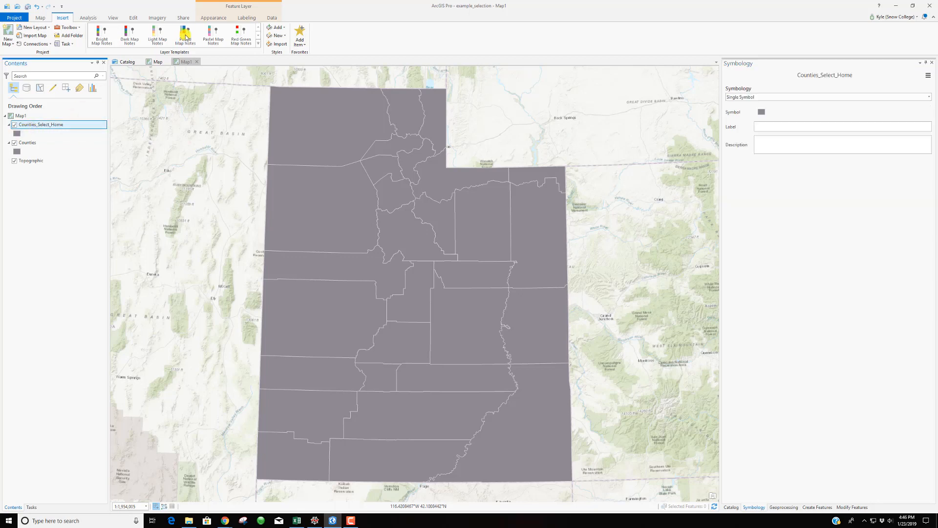
click(210, 19)
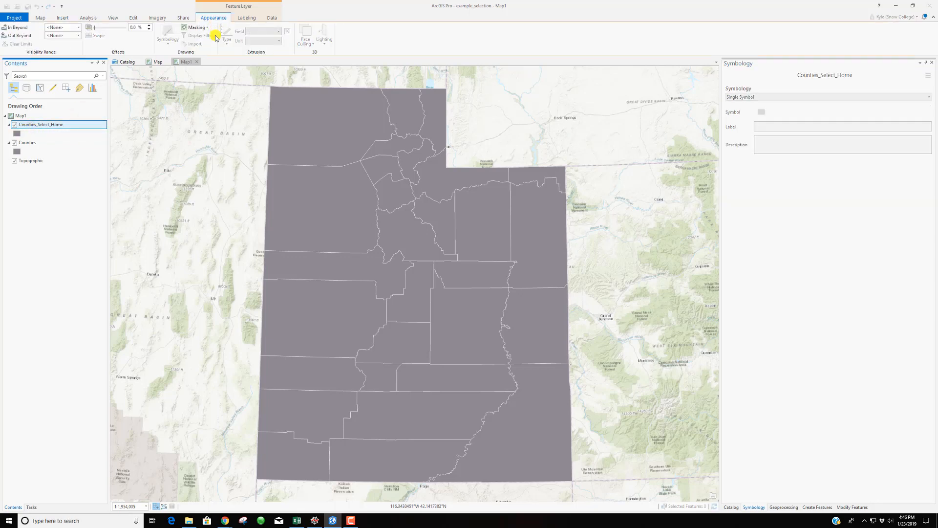
click(171, 44)
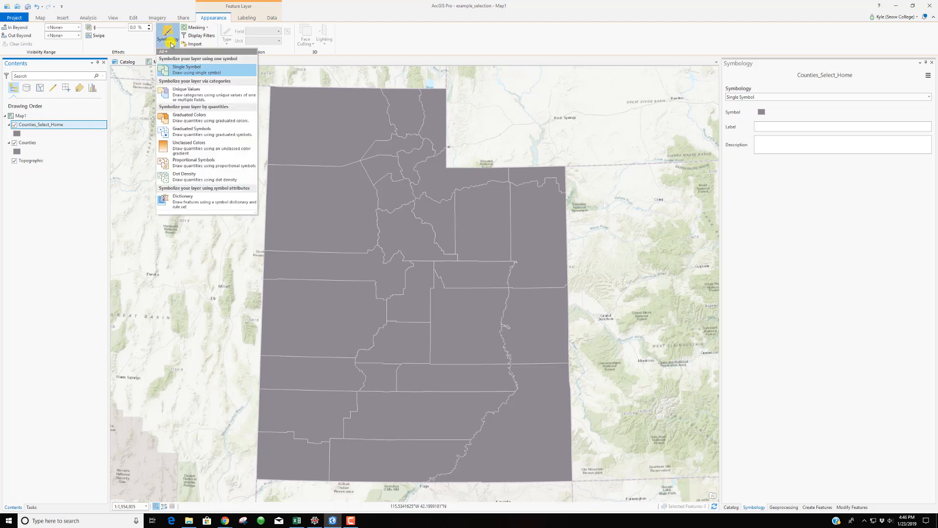
click(176, 71)
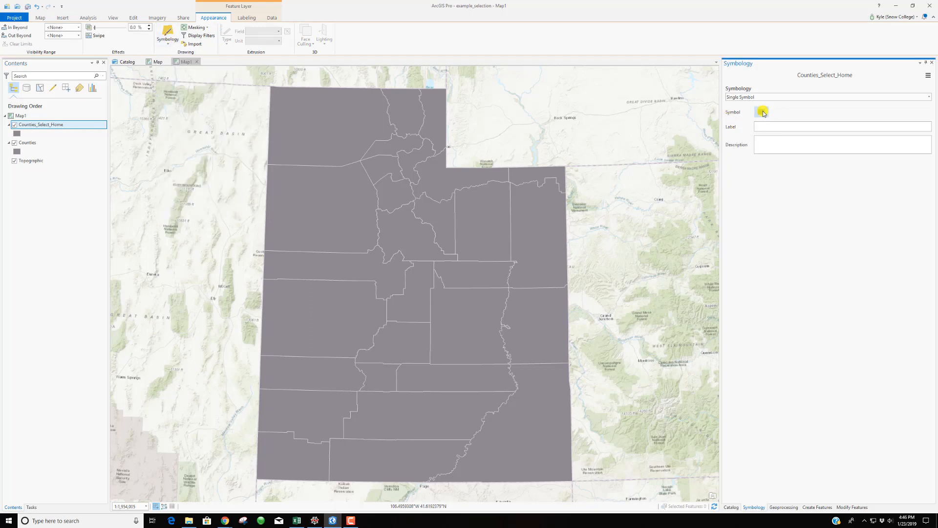
click(762, 112)
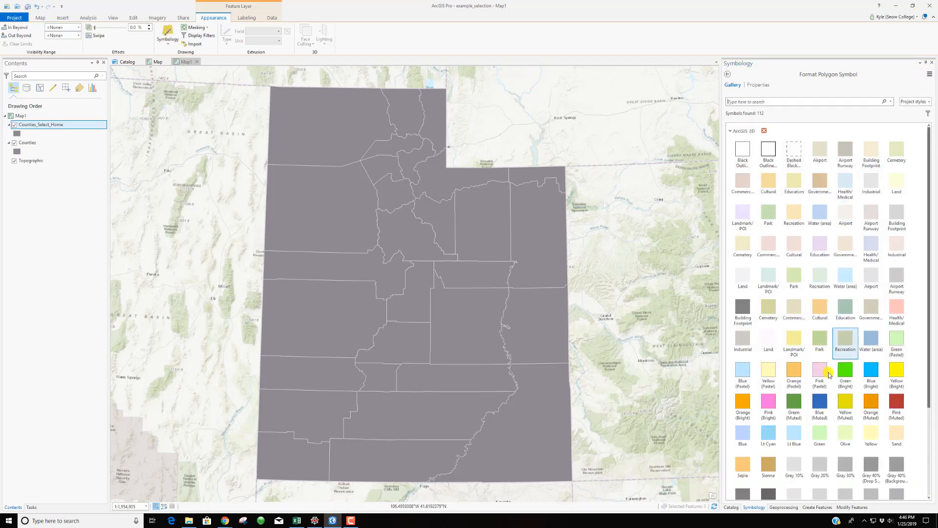
click(794, 403)
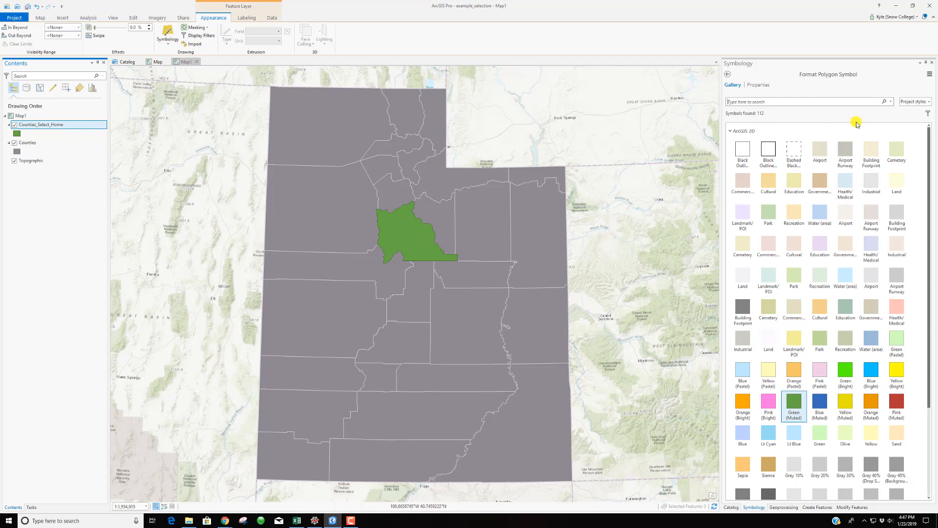
click(729, 75)
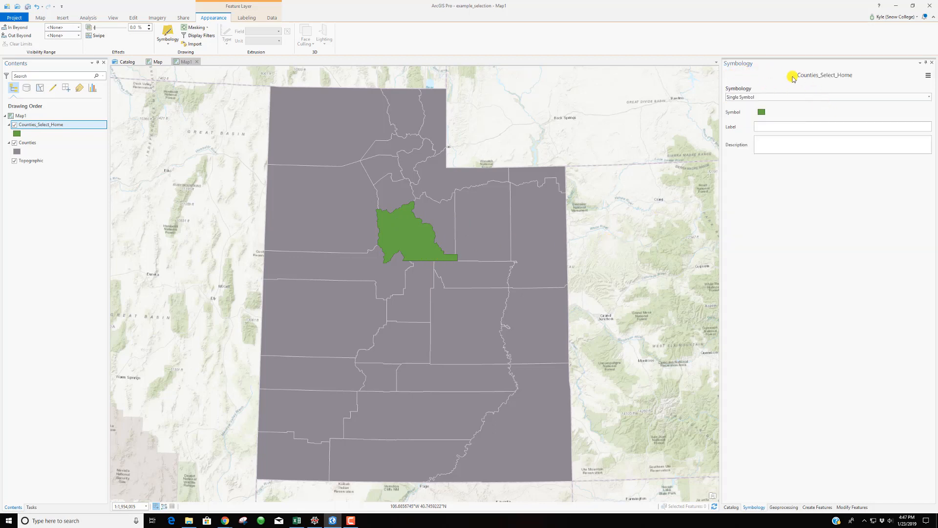
click(930, 64)
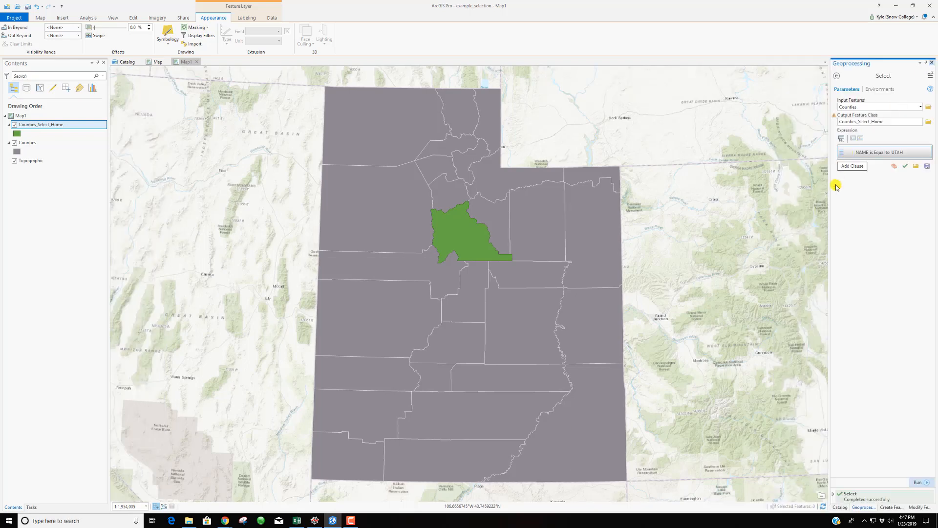